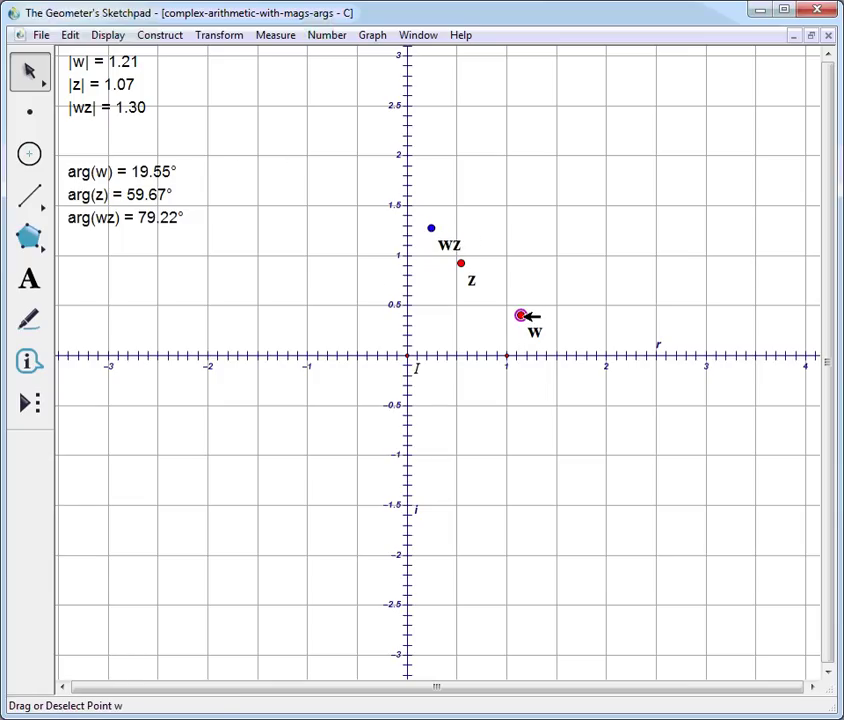
Step: Drag w and z until the product reads |wz| = 1.29 and arg(wz) = 94.56°
left_click_drag(529, 318, 507, 311)
left_click_drag(471, 265, 448, 244)
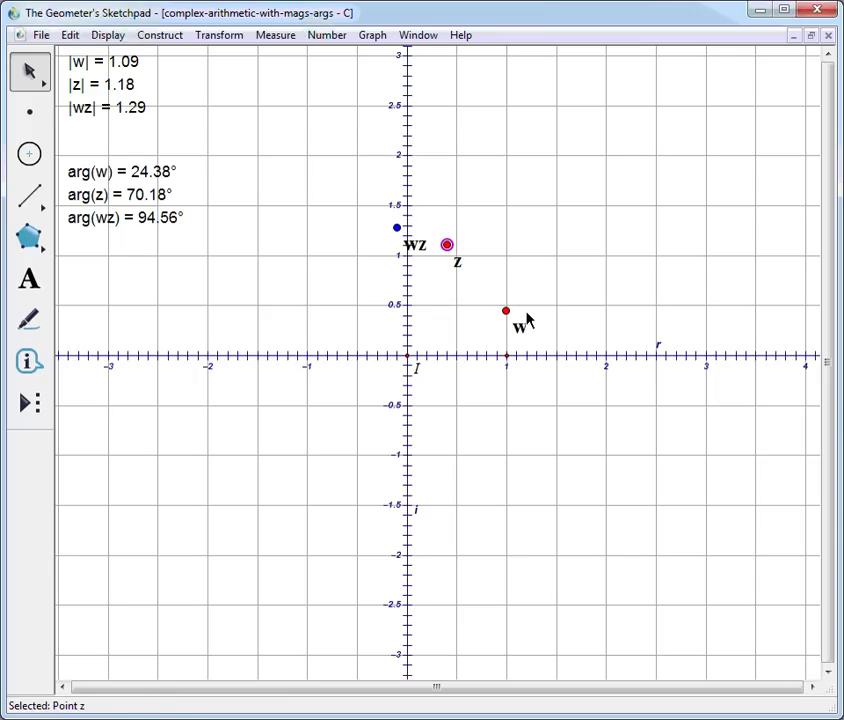
Step: Pull w out to |w| = 2.00 and move z to arg 109.01°, making arg(wz) 131.32°
left_click_drag(513, 309, 592, 280)
left_click_drag(448, 245, 465, 273)
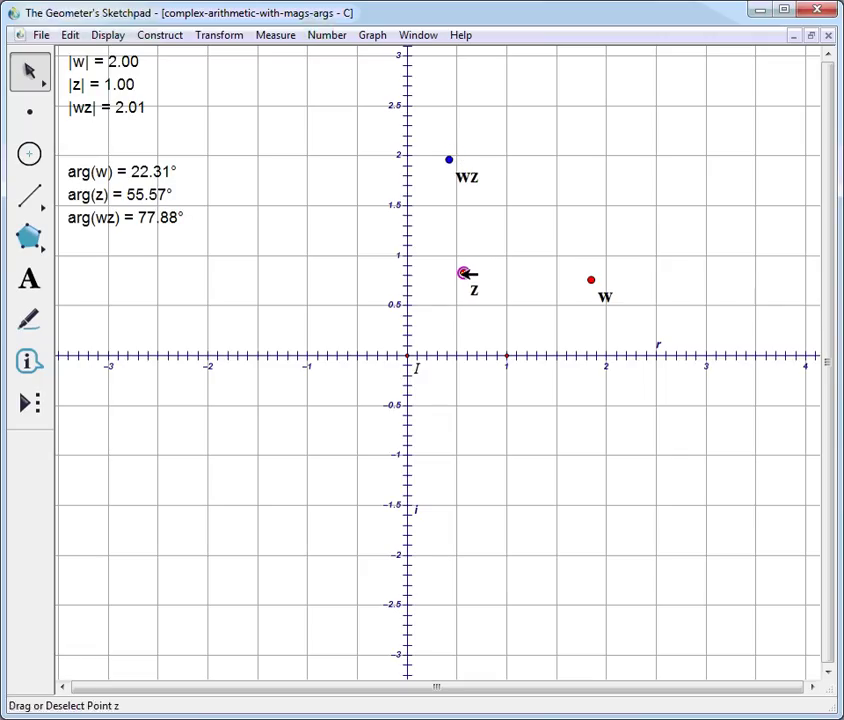
left_click_drag(464, 273, 373, 253)
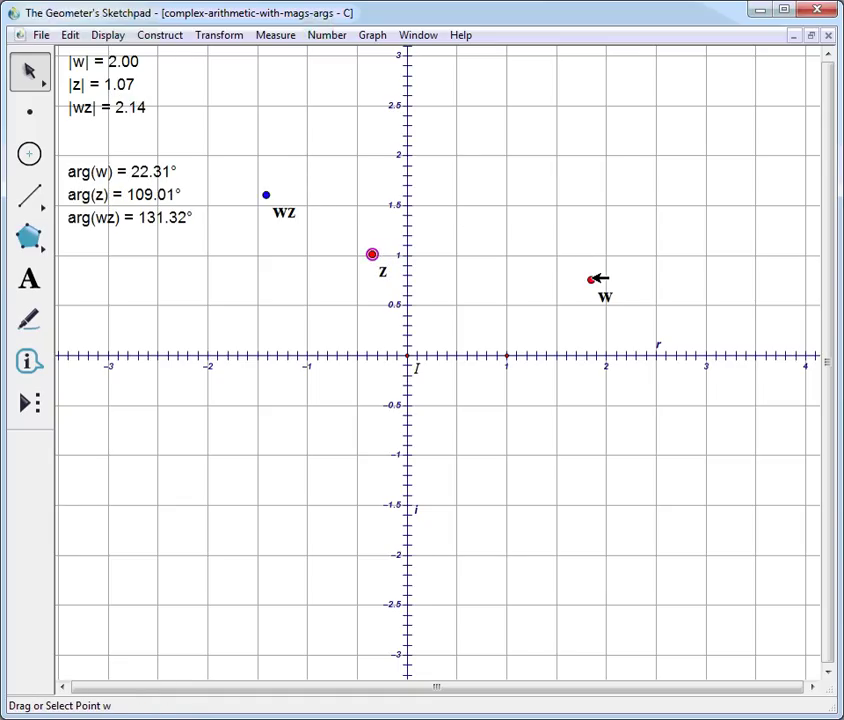
Step: Drag w to |w| = 3.00, shift the plane, and bring z in to |z| = 0.75
left_click_drag(592, 280, 708, 302)
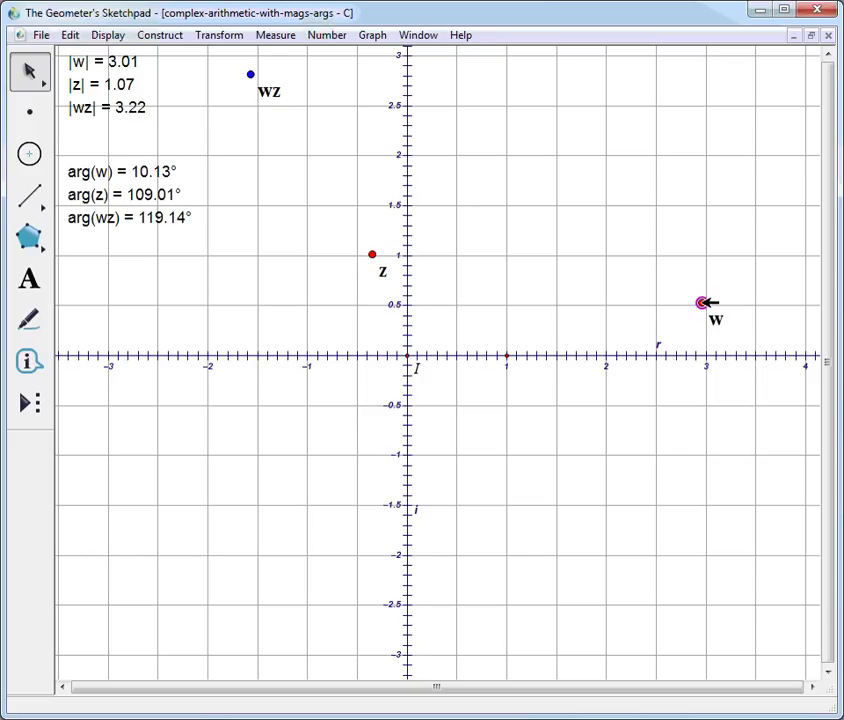
mouse_move(257, 74)
left_mouse_down()
mouse_move(260, 124)
mouse_move(268, 118)
mouse_move(256, 86)
mouse_move(264, 121)
mouse_move(267, 102)
mouse_move(250, 80)
left_mouse_up()
left_click(268, 171)
left_click(301, 173)
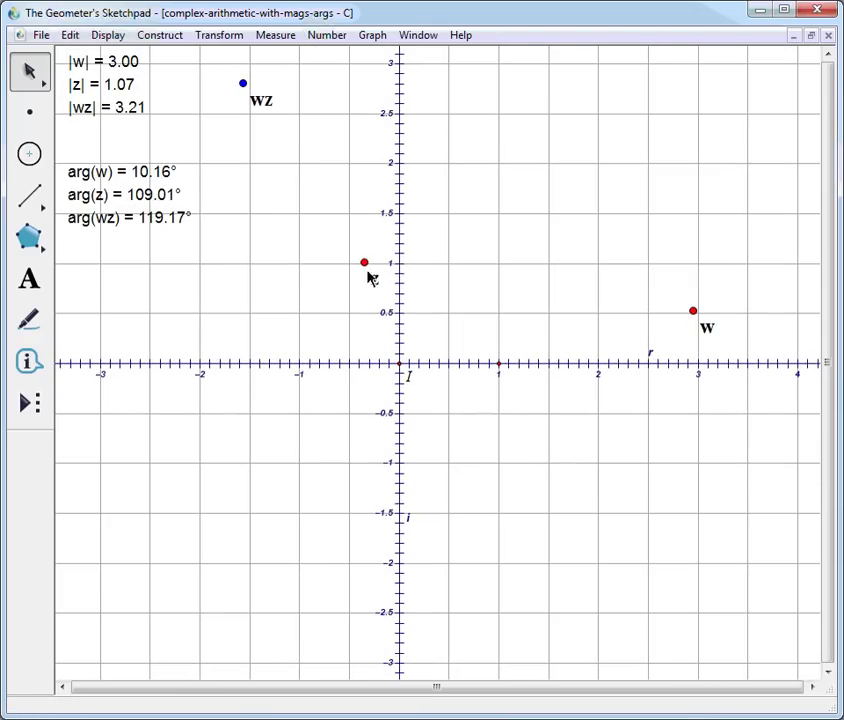
left_click_drag(366, 263, 446, 300)
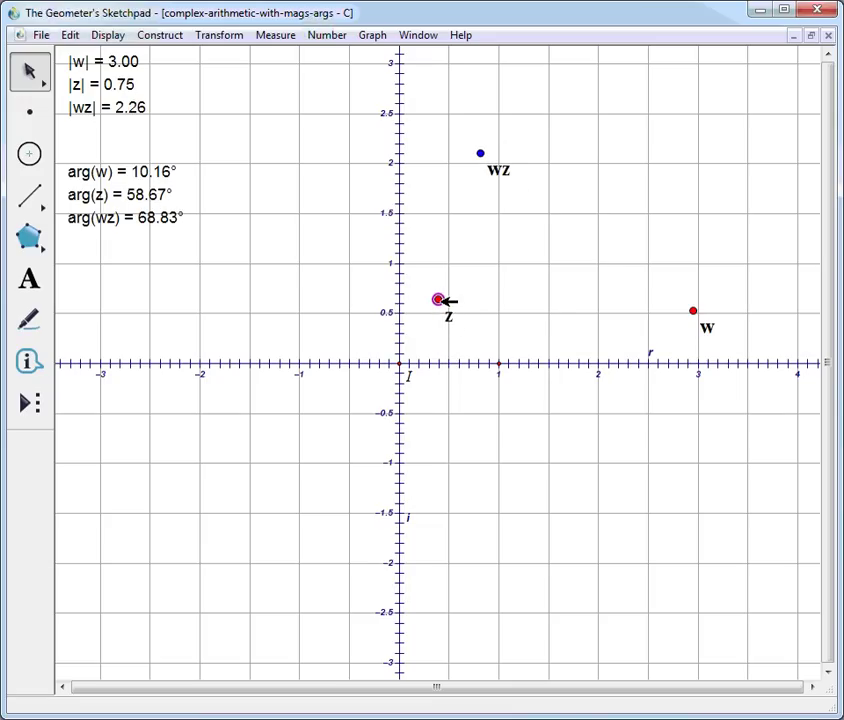
Step: Set w to |w| = 1.84 and z to |z| = 0.95, so |wz| reads 1.74
left_click_drag(670, 316, 560, 305)
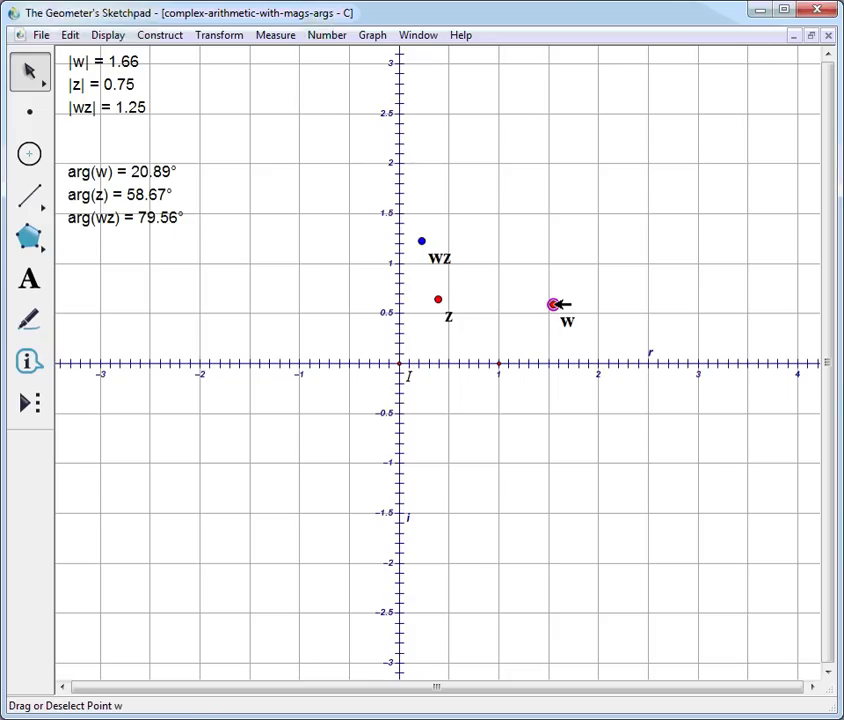
left_click_drag(560, 302, 583, 299)
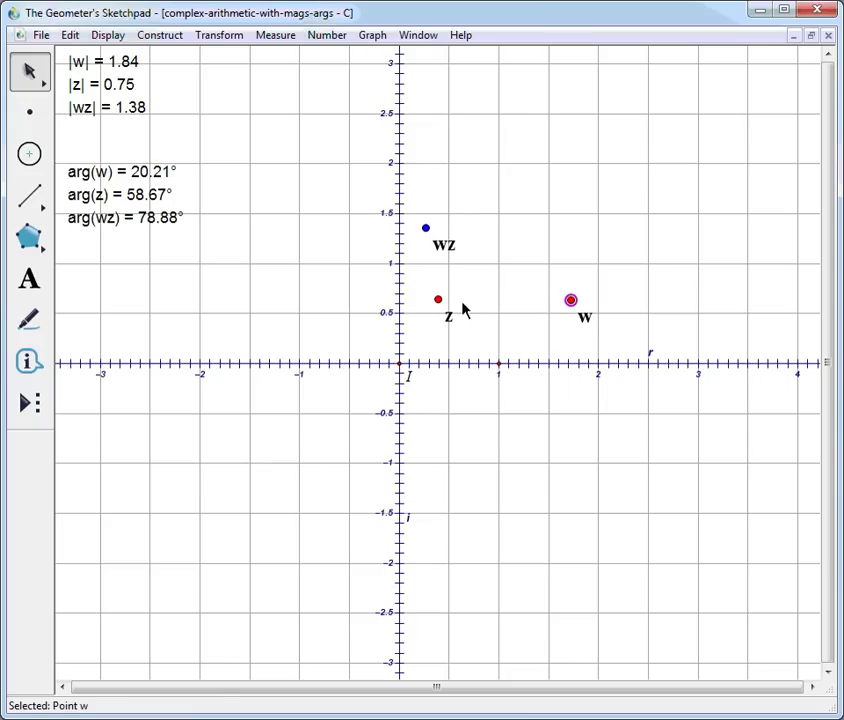
mouse_move(449, 295)
left_mouse_down()
mouse_move(468, 276)
mouse_move(442, 300)
mouse_move(465, 271)
mouse_move(446, 300)
mouse_move(408, 298)
mouse_move(459, 291)
left_mouse_up()
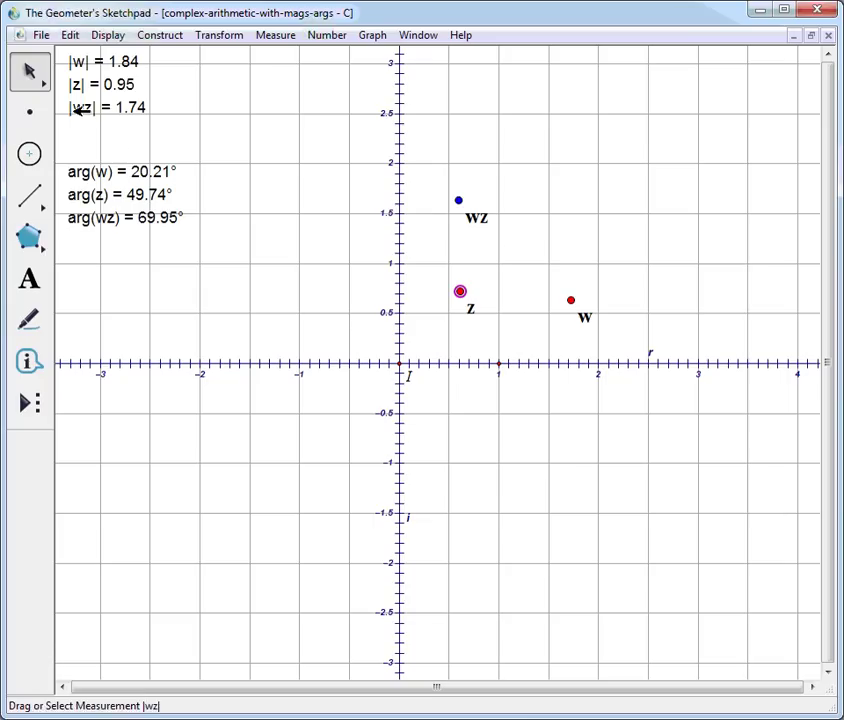
Step: Draw segments from the origin to w, z and wz, then return to the Arrow tool
left_click(29, 196)
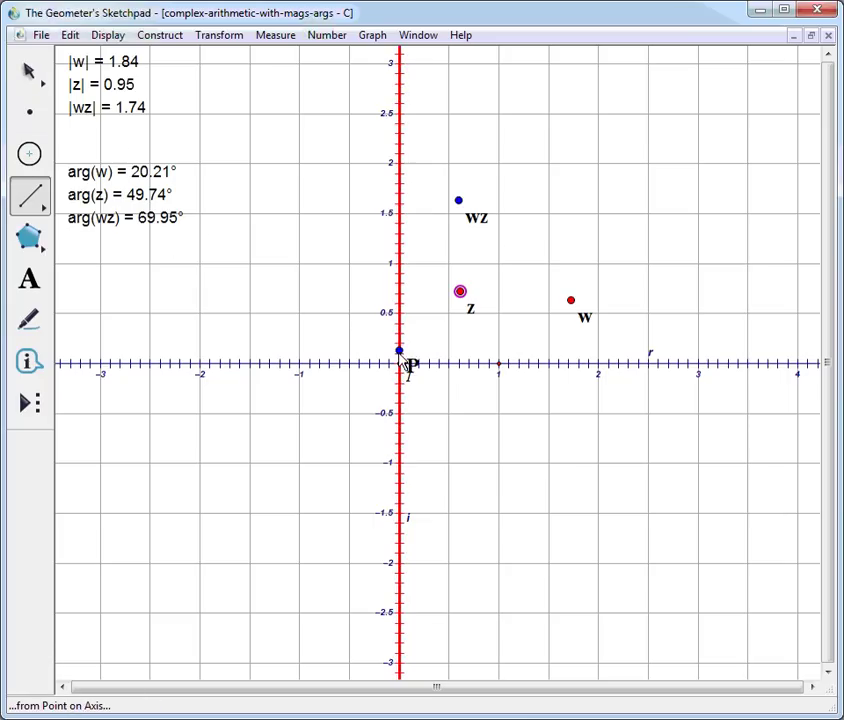
left_click_drag(402, 367, 572, 302)
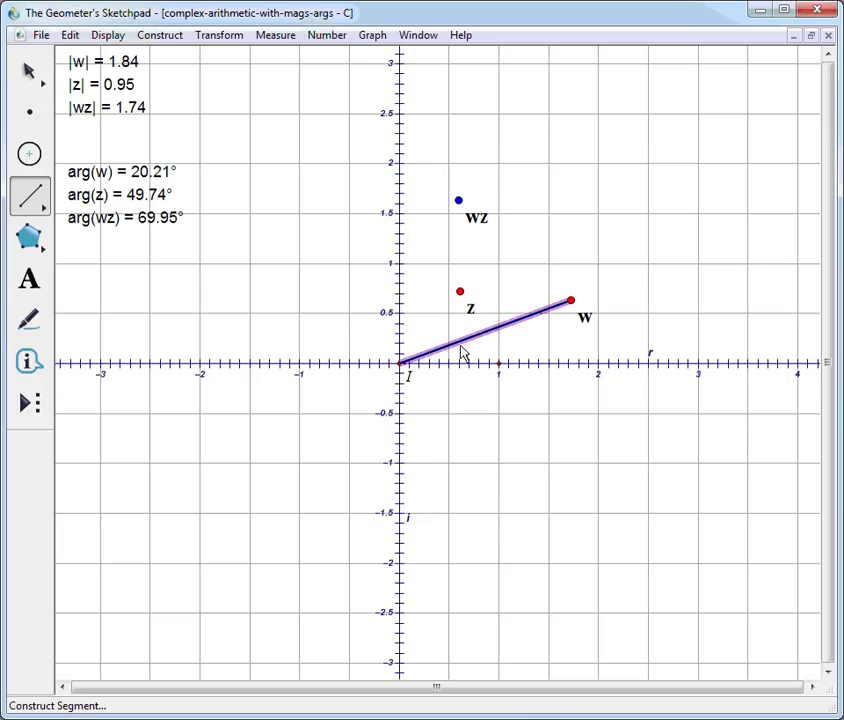
left_click_drag(402, 366, 460, 291)
left_click_drag(402, 364, 458, 200)
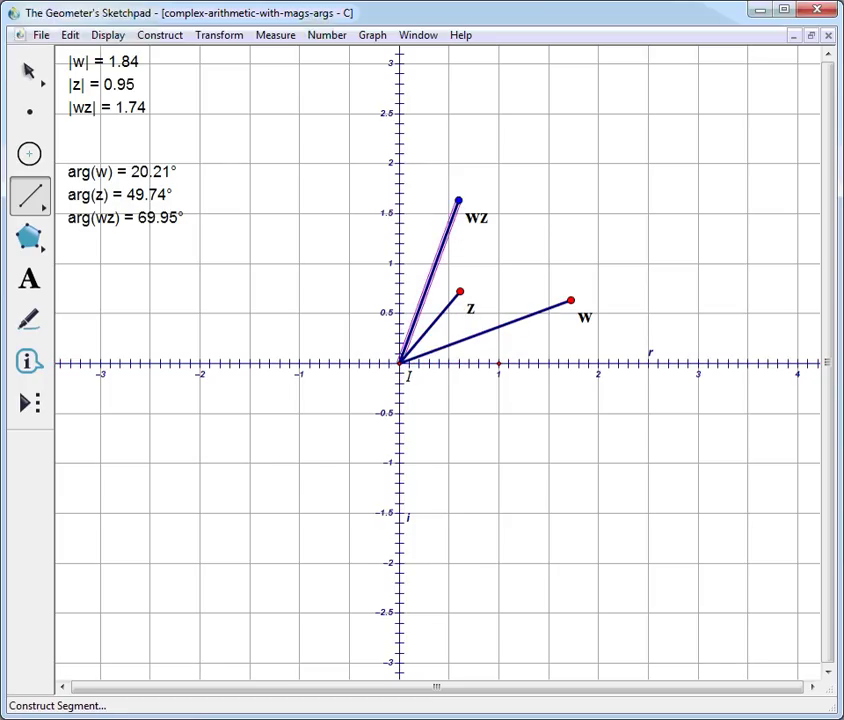
left_click(28, 72)
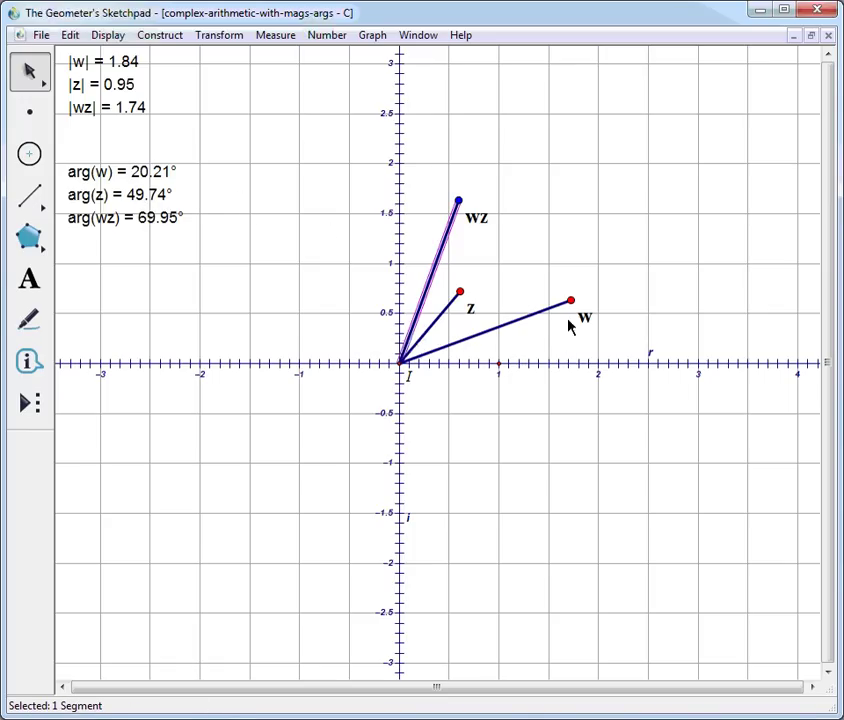
Step: Move w through the real and imaginary axes to 150.48°, leaving arg(z) at 44.84°
left_click_drag(572, 299, 589, 361)
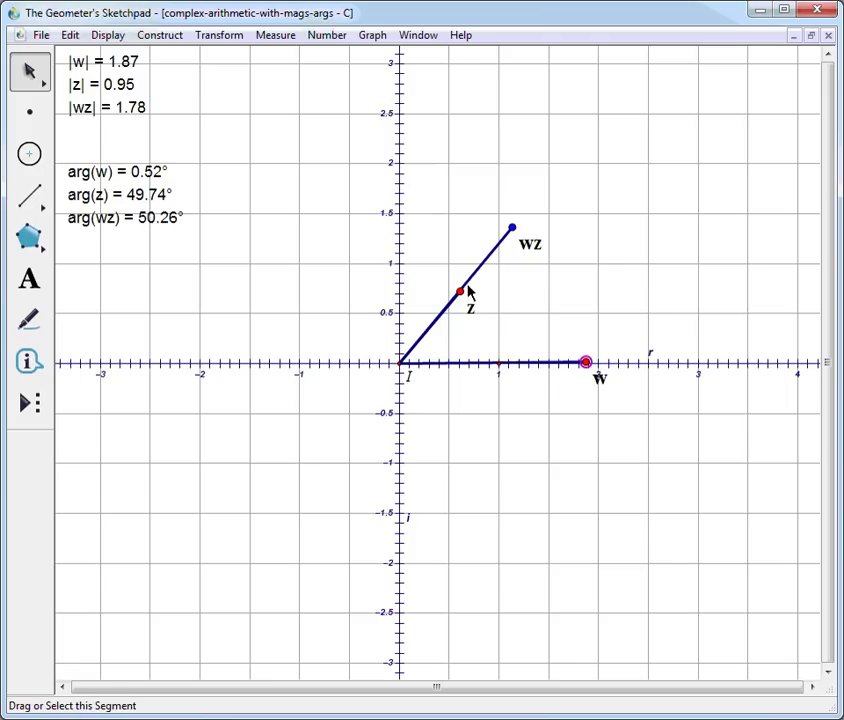
mouse_move(477, 281)
left_mouse_down()
mouse_move(499, 268)
mouse_move(467, 289)
left_mouse_up()
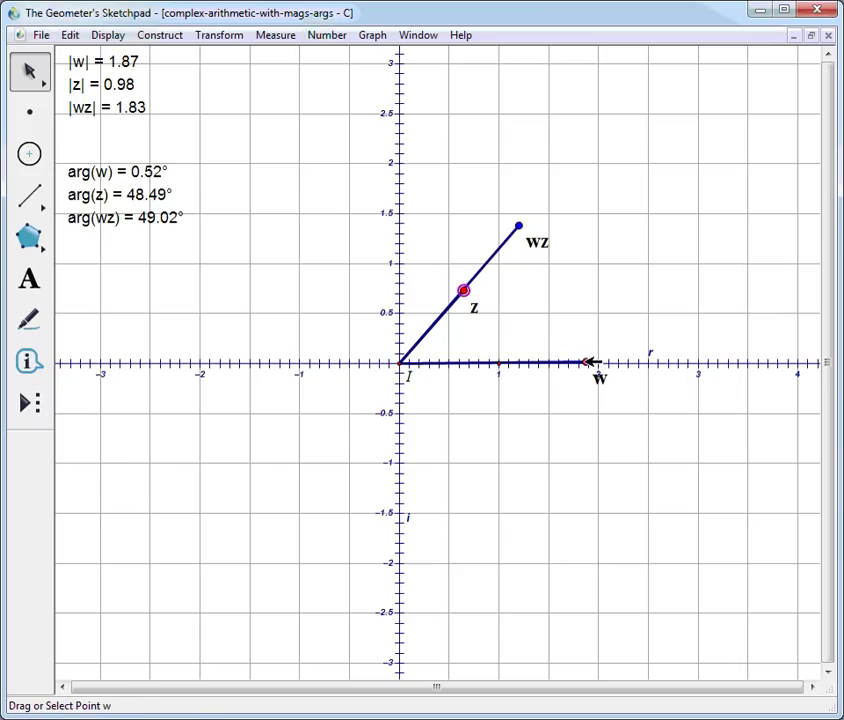
left_click_drag(577, 347, 403, 262)
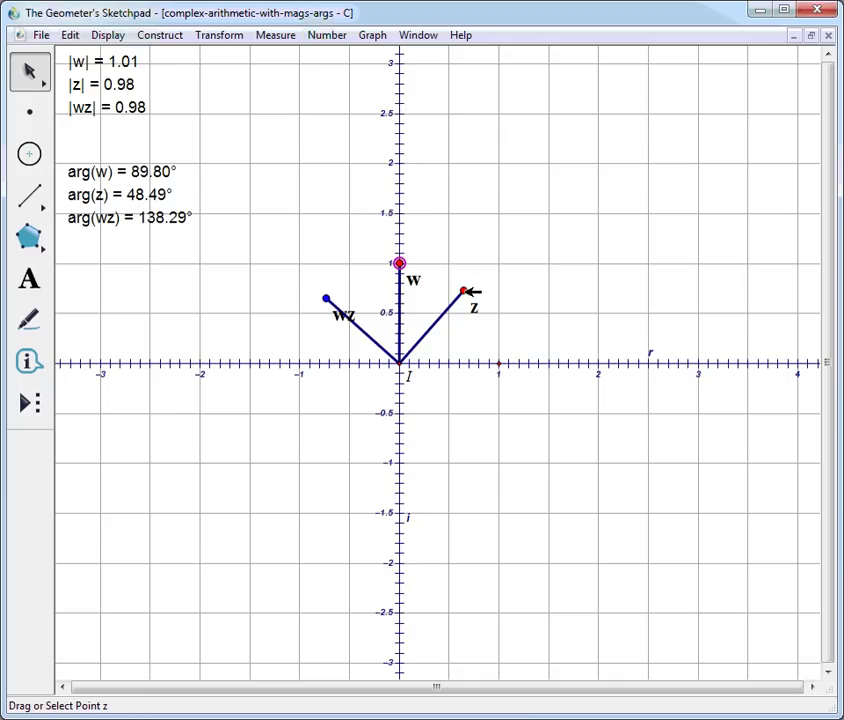
left_click_drag(467, 291, 479, 301)
left_click_drag(482, 305, 478, 304)
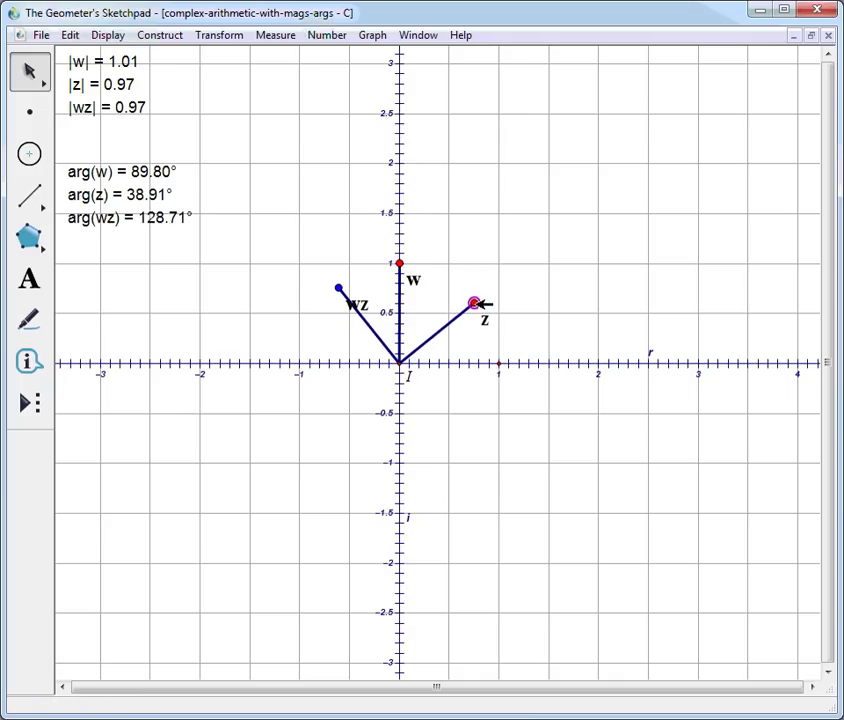
mouse_move(483, 304)
left_mouse_down()
mouse_move(458, 252)
mouse_move(418, 232)
mouse_move(477, 262)
mouse_move(512, 333)
mouse_move(488, 283)
mouse_move(458, 262)
mouse_move(513, 318)
mouse_move(482, 286)
mouse_move(512, 334)
mouse_move(490, 284)
mouse_move(465, 269)
mouse_move(499, 326)
mouse_move(494, 305)
mouse_move(448, 269)
mouse_move(482, 288)
mouse_move(499, 331)
mouse_move(469, 281)
mouse_move(445, 262)
mouse_move(497, 332)
mouse_move(473, 291)
left_mouse_up()
left_click_drag(402, 264, 331, 326)
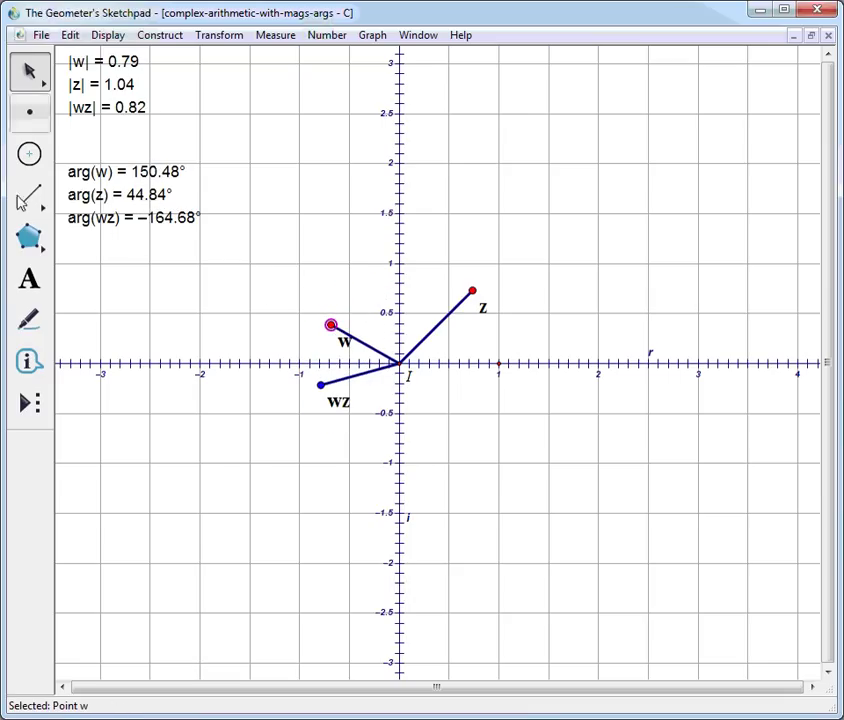
Step: Create an upper-right caption box and type 'Magnitudes multiply, angle', fixing a typo
left_click(30, 280)
left_click_drag(614, 207, 710, 210)
type("Magn")
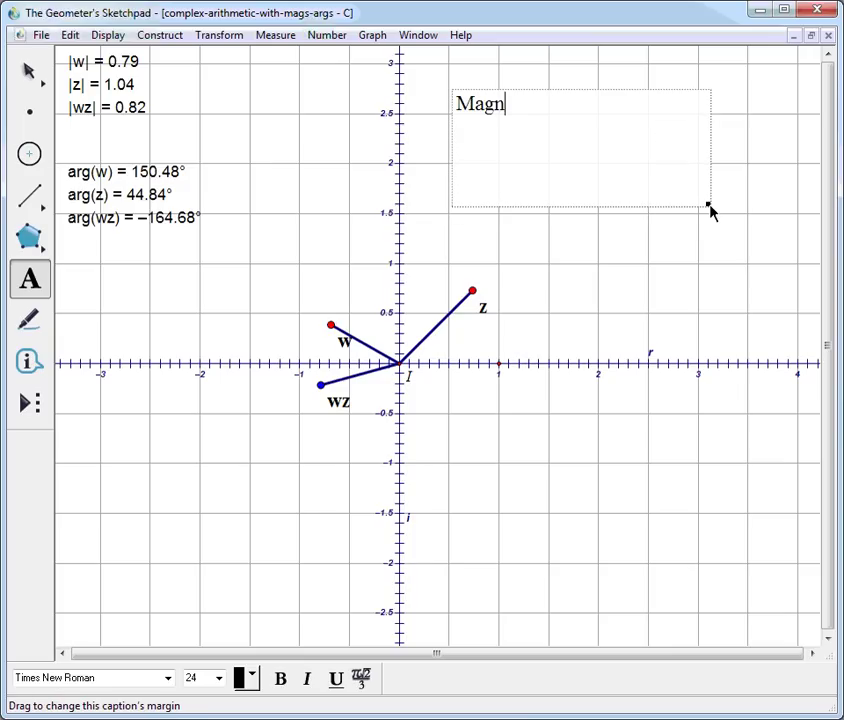
type("itudes multiply, angle")
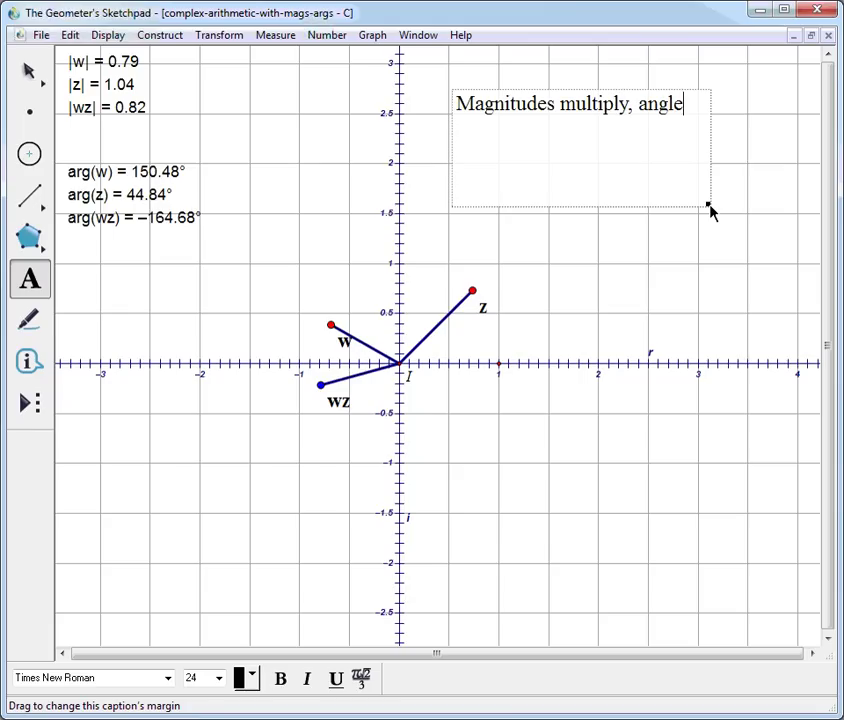